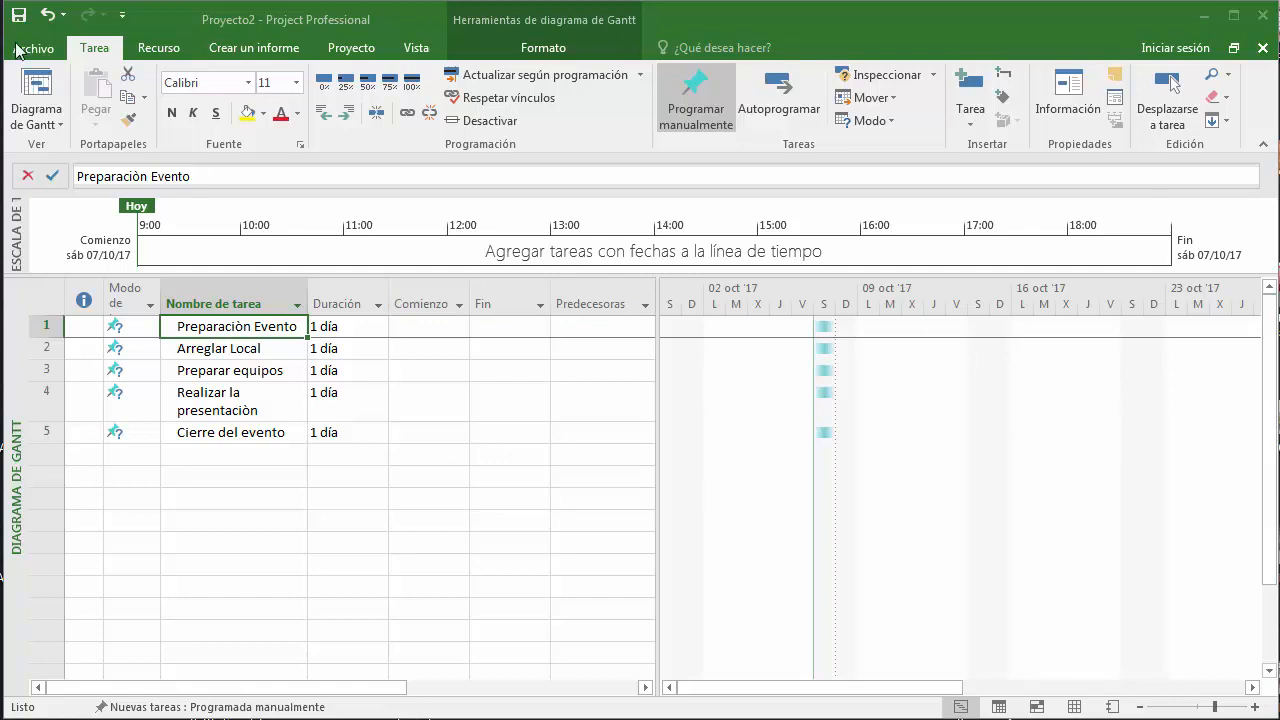
Fill in the advanced properties' summary: title "Presentaciòn del Proyecto", subject "Evento en la Universidad", author, manager, organization UMET, category Educaciòn, keywords "curso, presentaciòn, umet".
{"action": "left_click", "coordinate": [33, 48]}
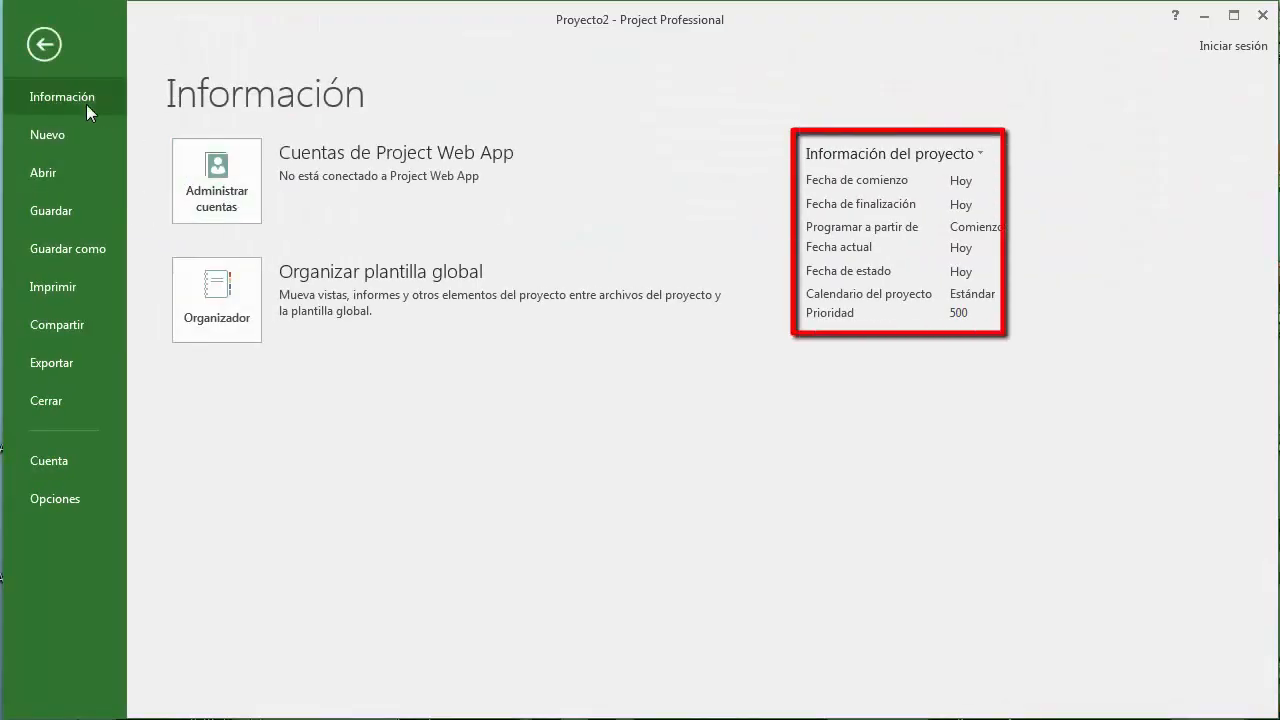
{"action": "left_click", "coordinate": [975, 158]}
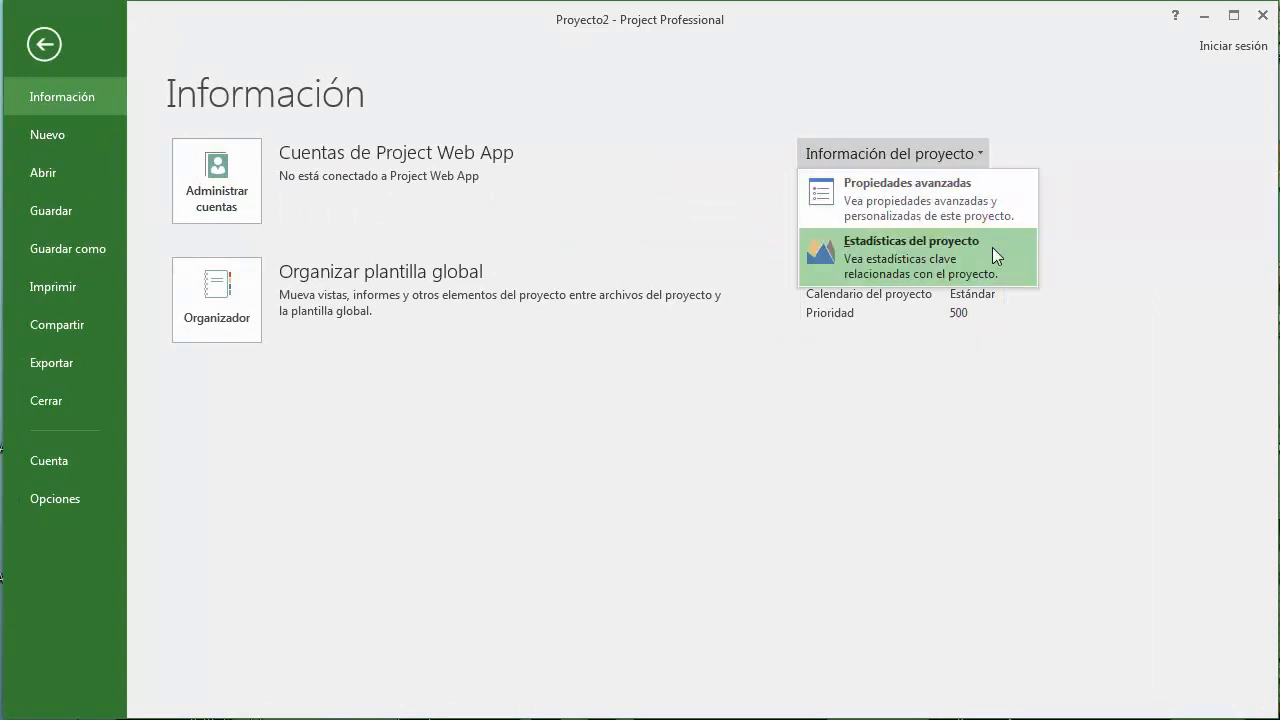
{"action": "left_click", "coordinate": [960, 205]}
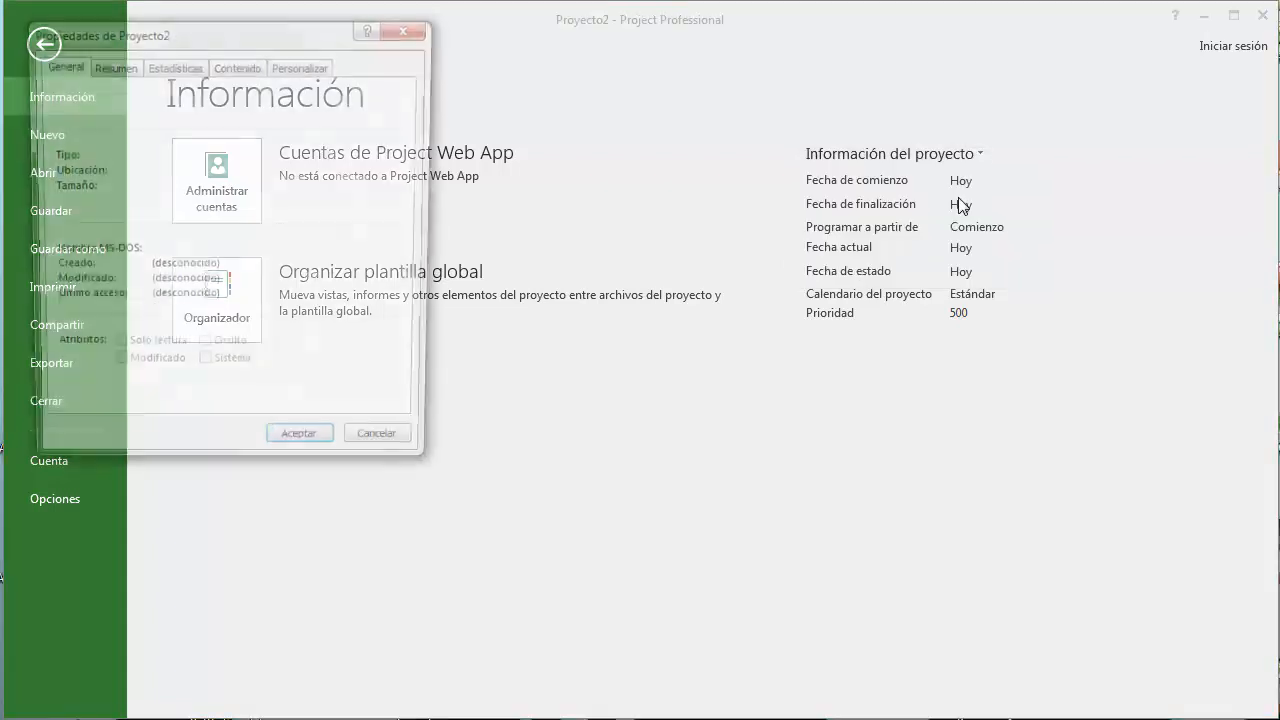
{"action": "left_click_drag", "start_coordinate": [280, 37], "coordinate": [687, 92]}
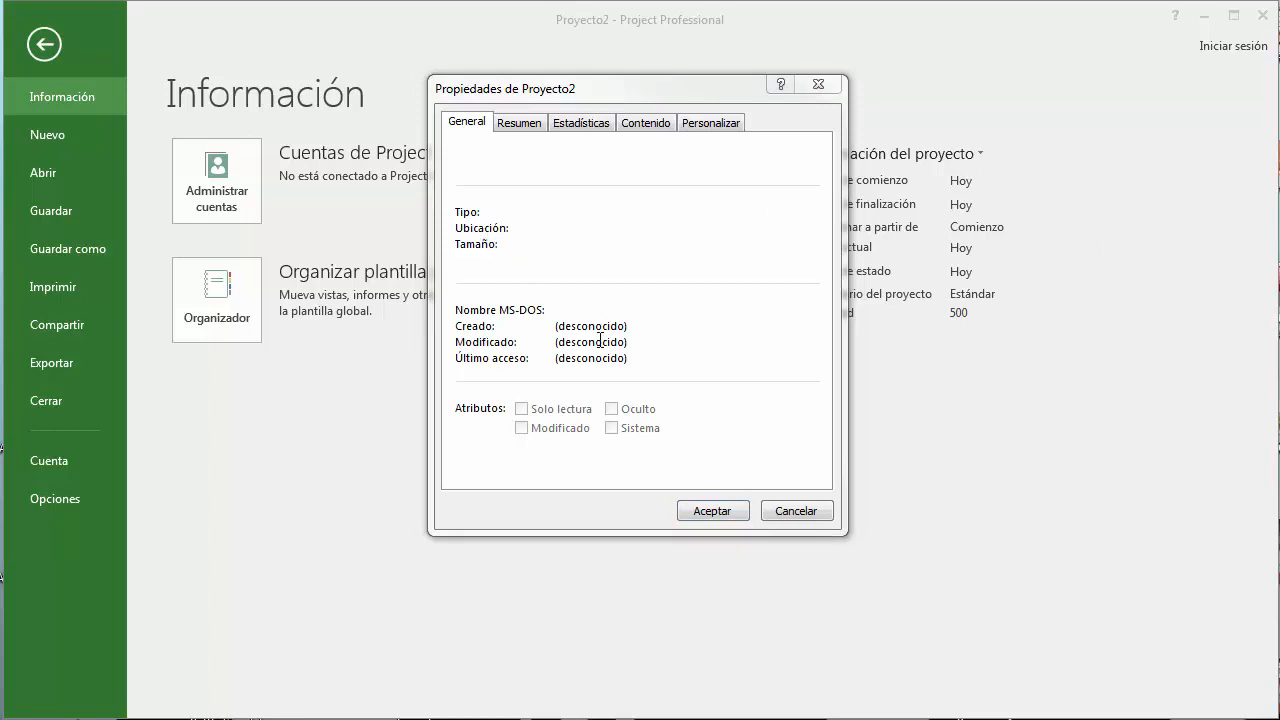
{"action": "left_click", "coordinate": [524, 128]}
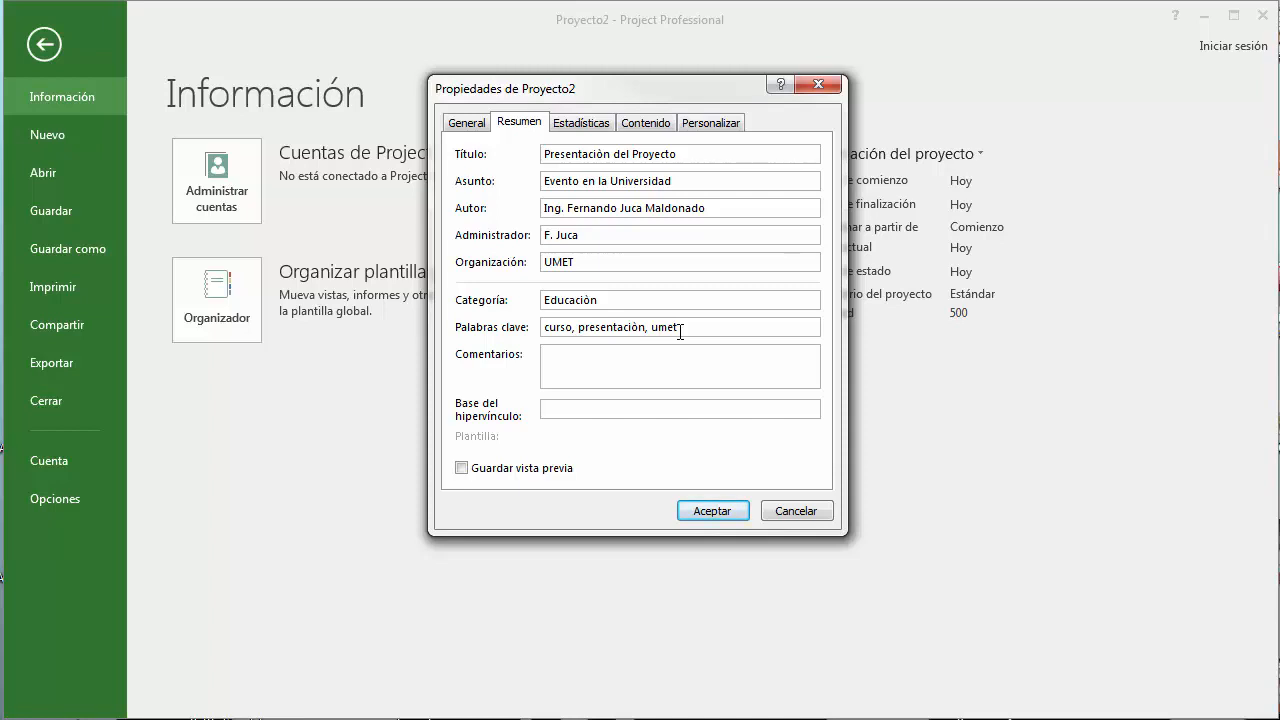
Review the statistics, content, custom and general project properties, and accept the properties.
{"action": "left_click", "coordinate": [582, 123]}
{"action": "left_click", "coordinate": [628, 123]}
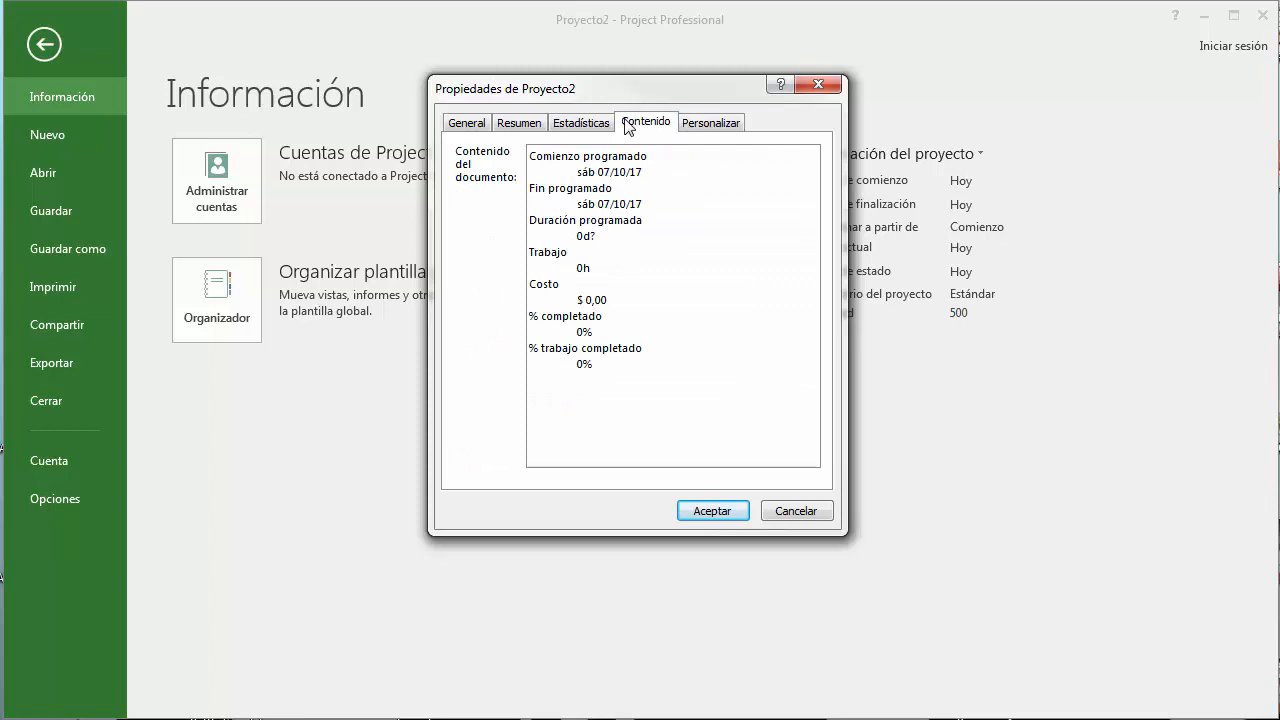
{"action": "left_click", "coordinate": [690, 125]}
{"action": "left_click", "coordinate": [606, 128]}
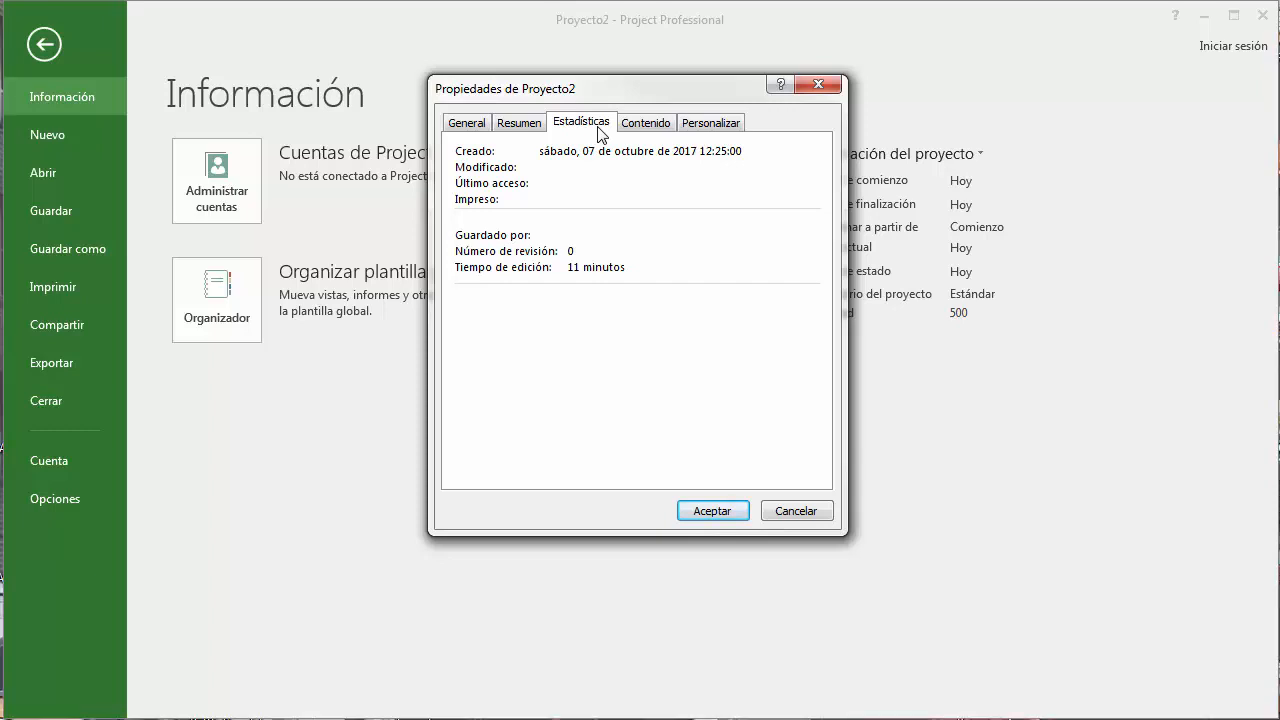
{"action": "left_click", "coordinate": [465, 123]}
{"action": "left_click", "coordinate": [698, 510]}
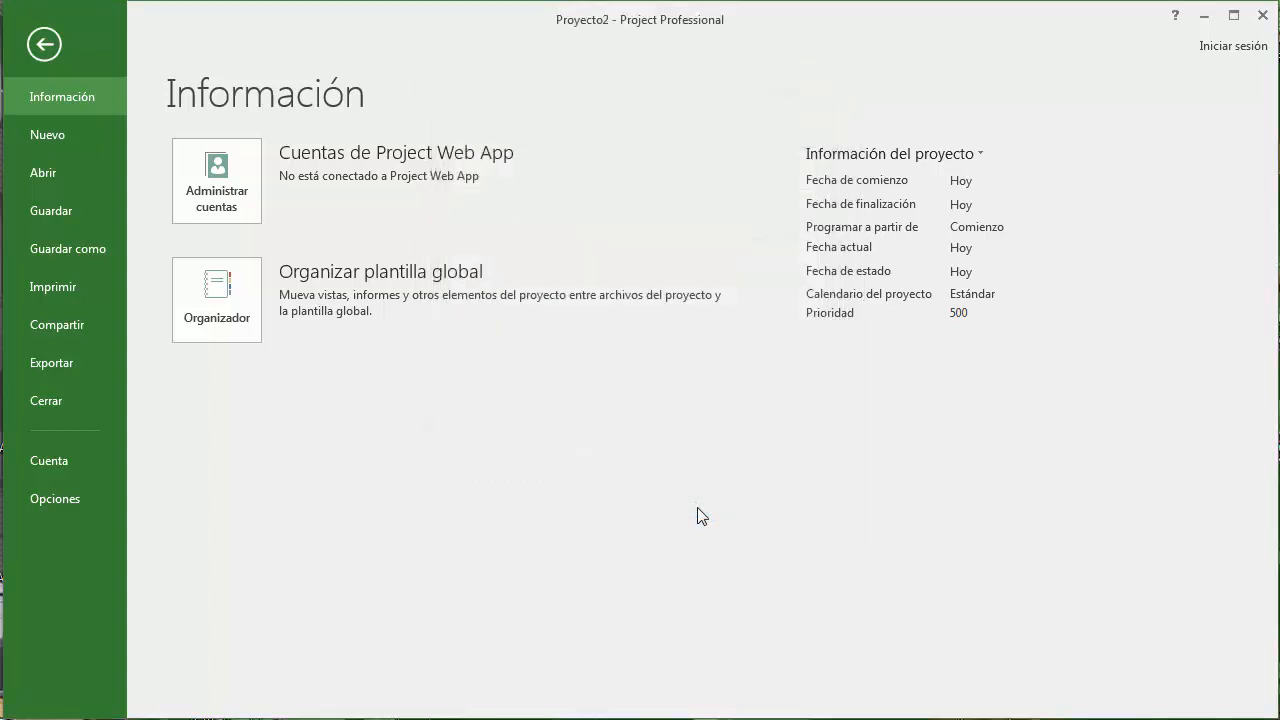
Revisit the advanced properties option of the project information and return to the Gantt chart.
{"action": "left_click", "coordinate": [982, 155]}
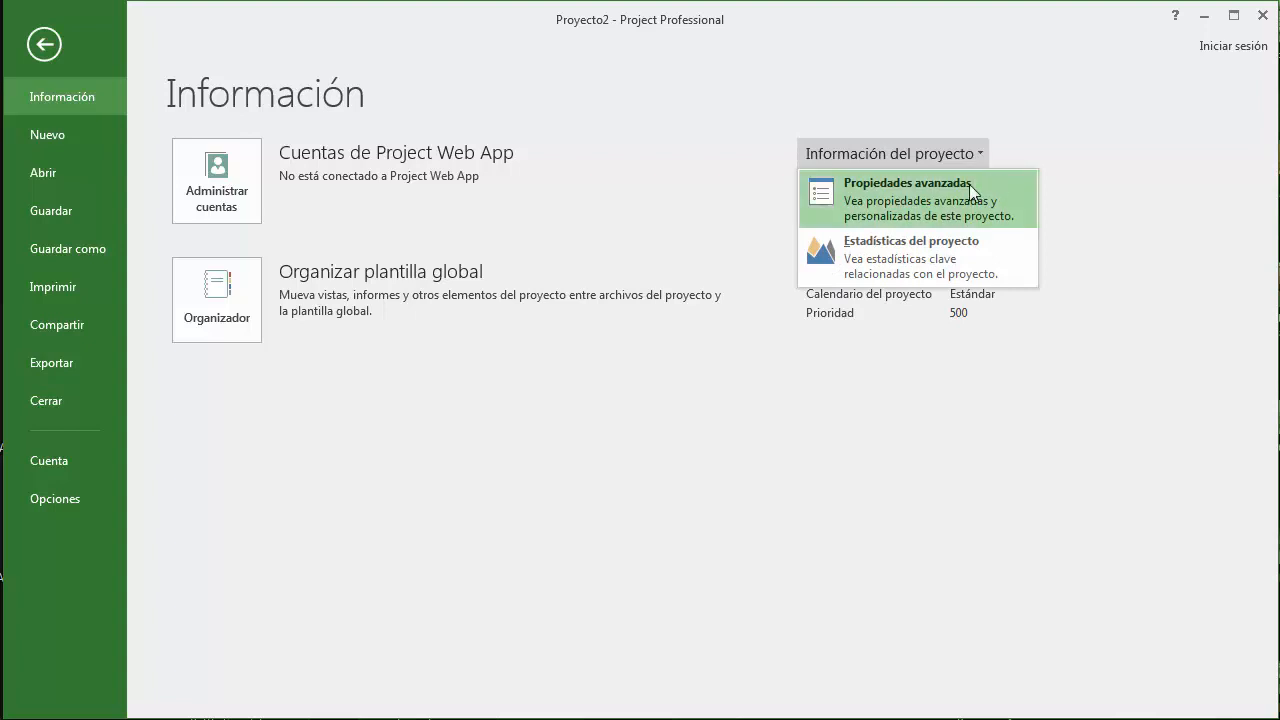
{"action": "left_click", "coordinate": [969, 184]}
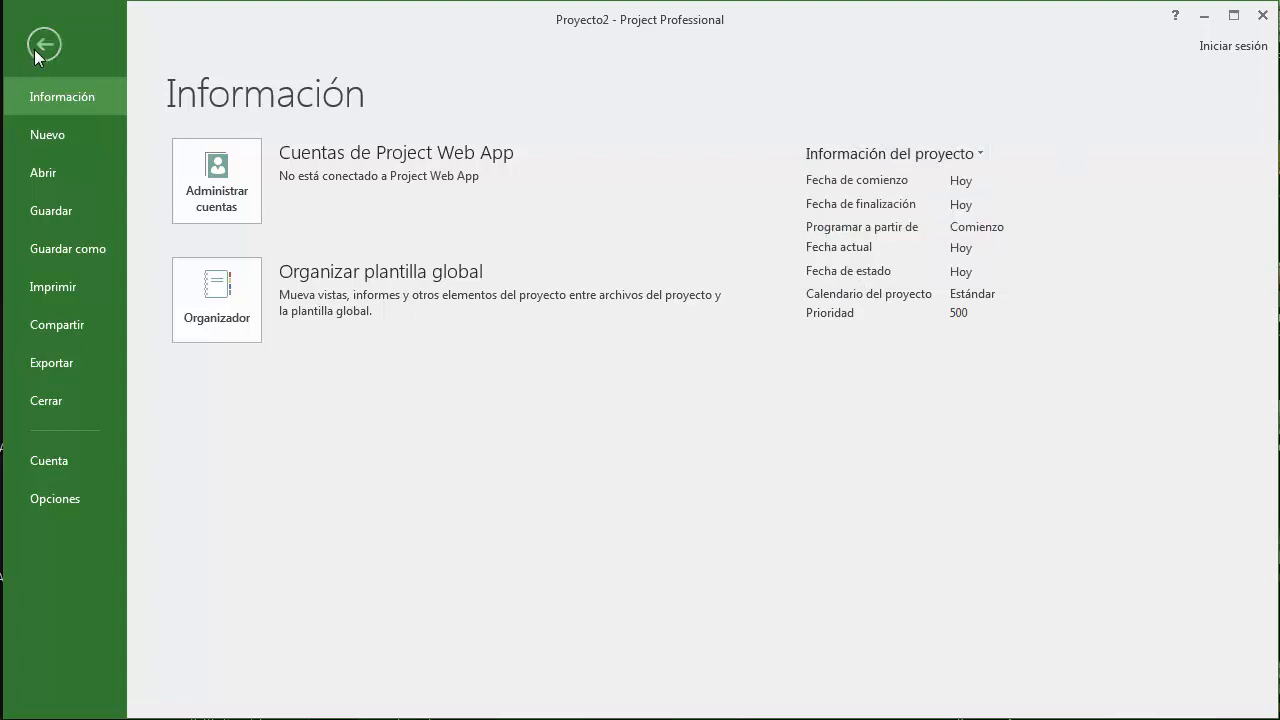
{"action": "left_click", "coordinate": [34, 49]}
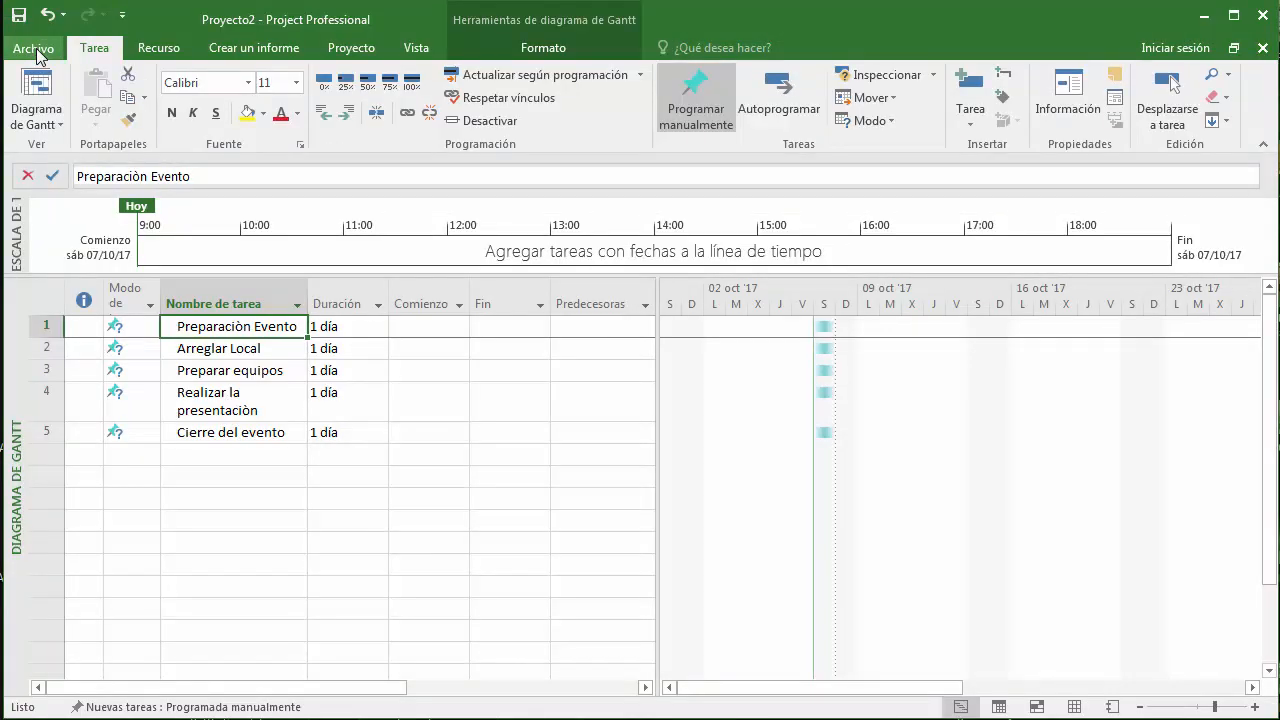
In the project information, pick 07/10/17 as the start date and schedule from "Fecha de comienzo del proyecto".
{"action": "left_click", "coordinate": [351, 50]}
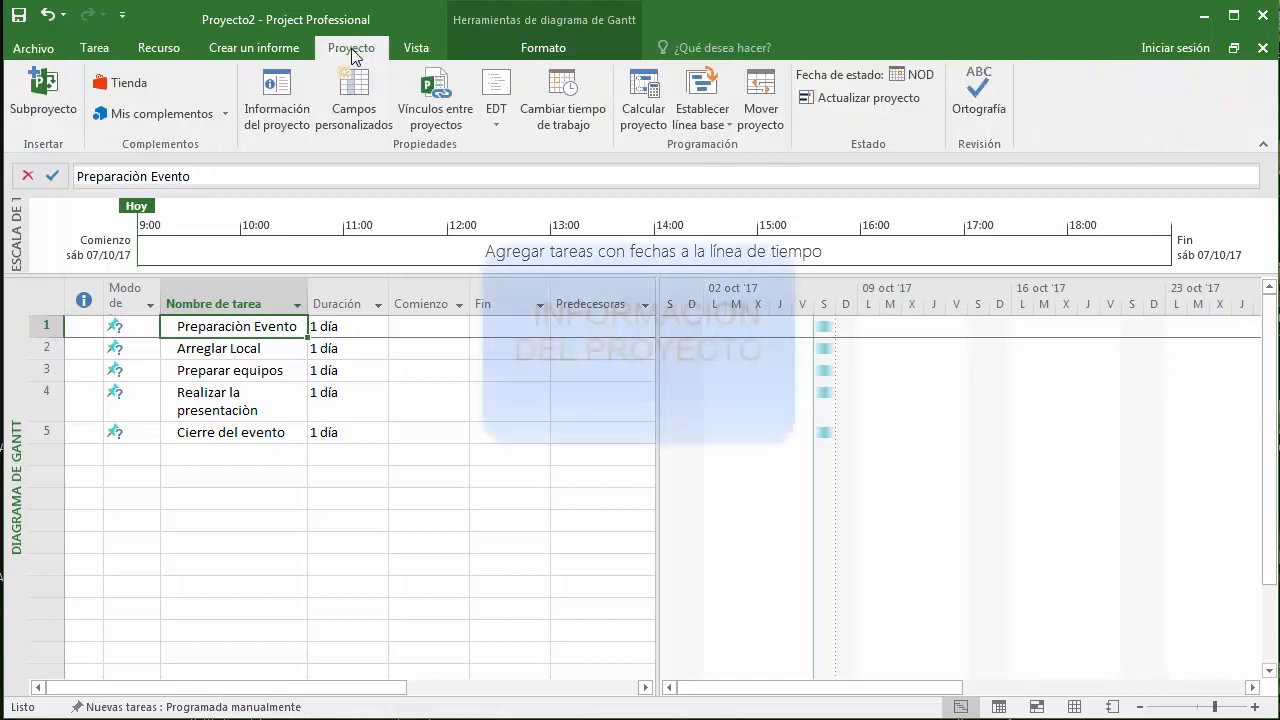
{"action": "left_click", "coordinate": [278, 110]}
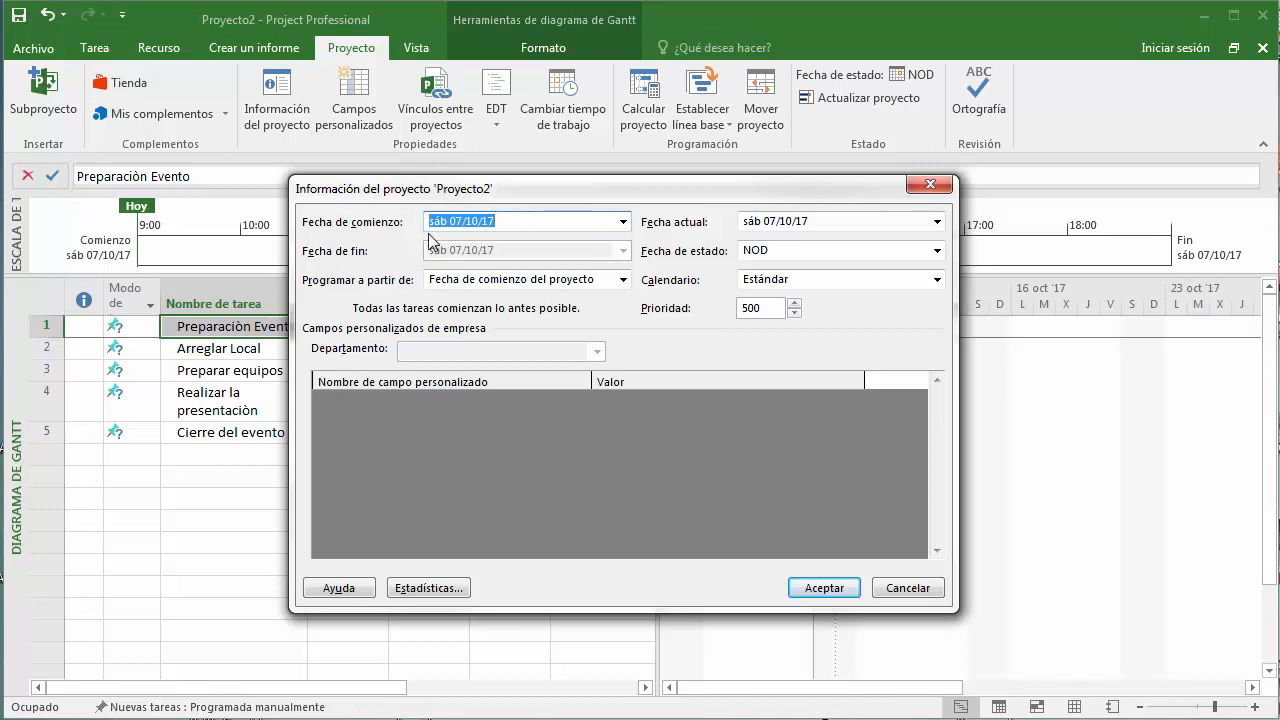
{"action": "left_click", "coordinate": [623, 222]}
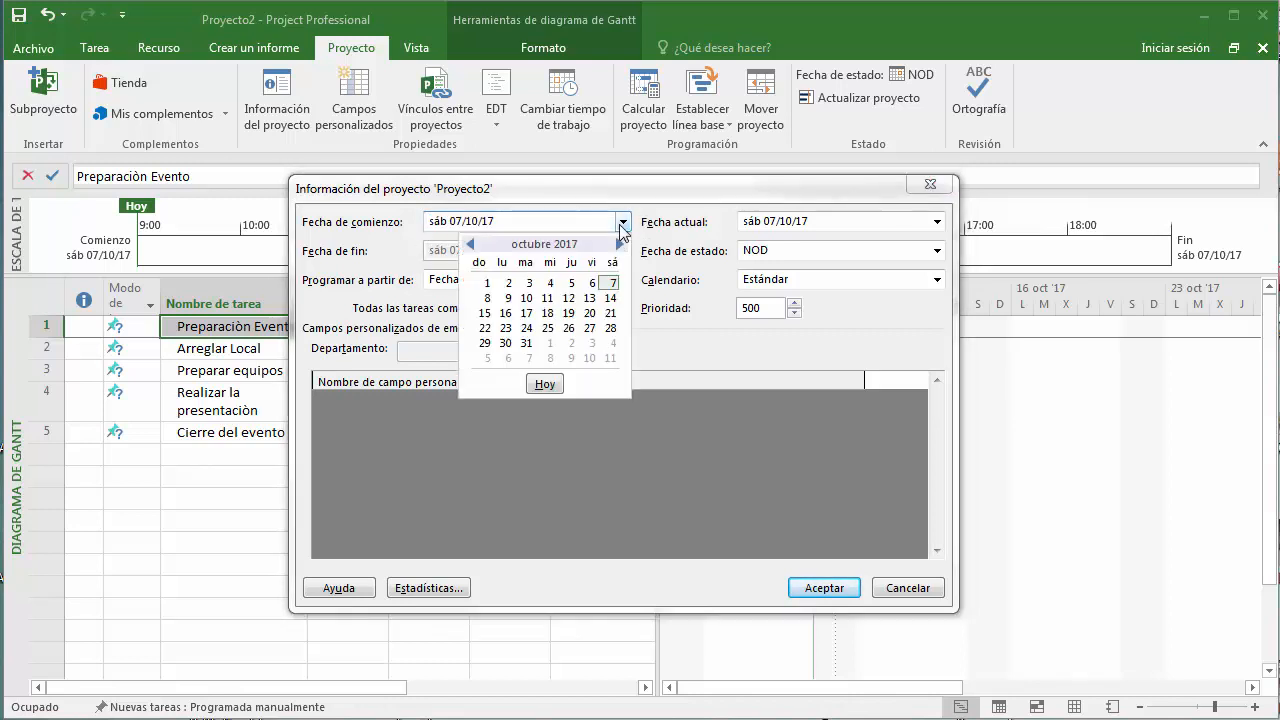
{"action": "left_click", "coordinate": [611, 284]}
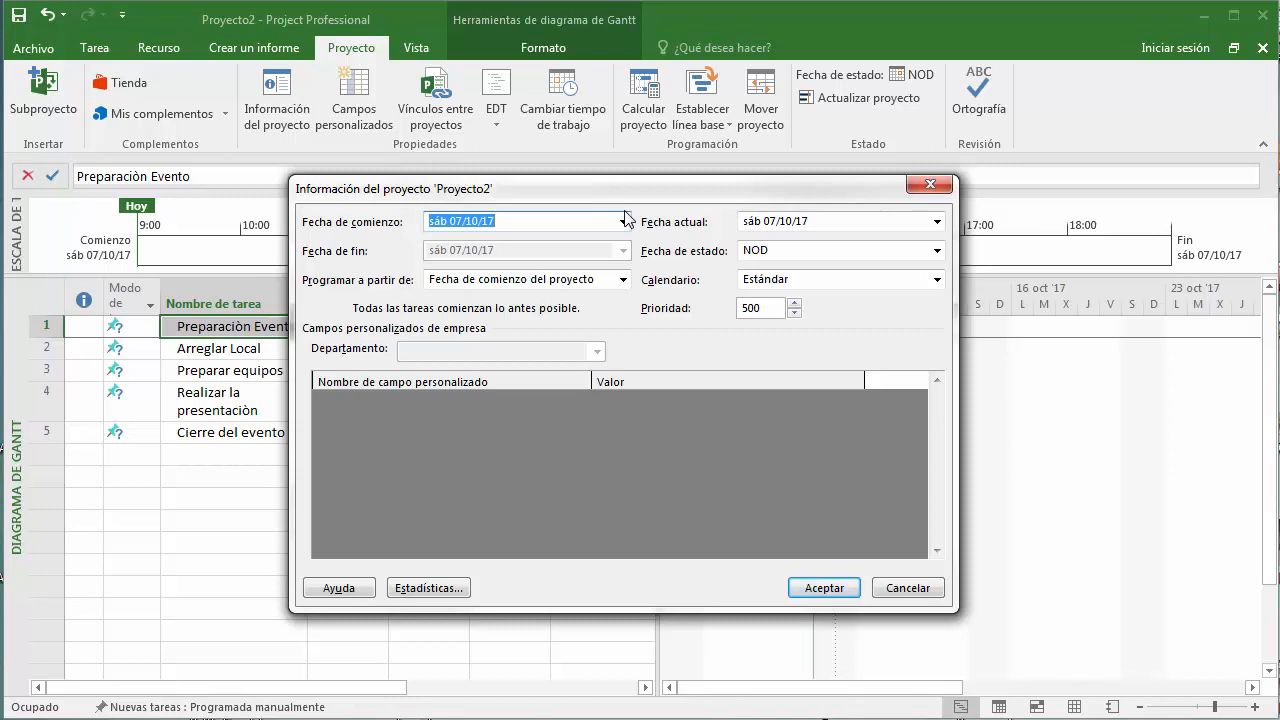
{"action": "left_click", "coordinate": [629, 281]}
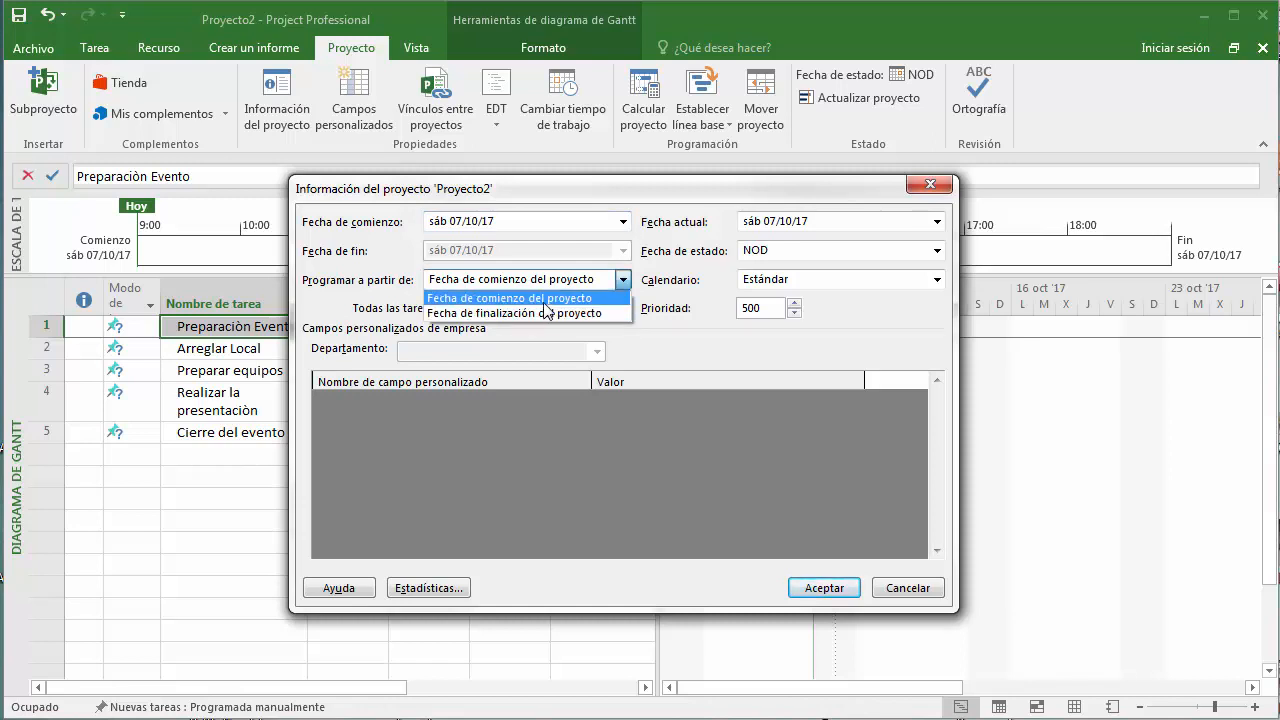
{"action": "left_click", "coordinate": [546, 300]}
Set the project start date to lun 06/11/17, keep the Estándar calendar and accept the project information.
{"action": "left_click", "coordinate": [622, 221]}
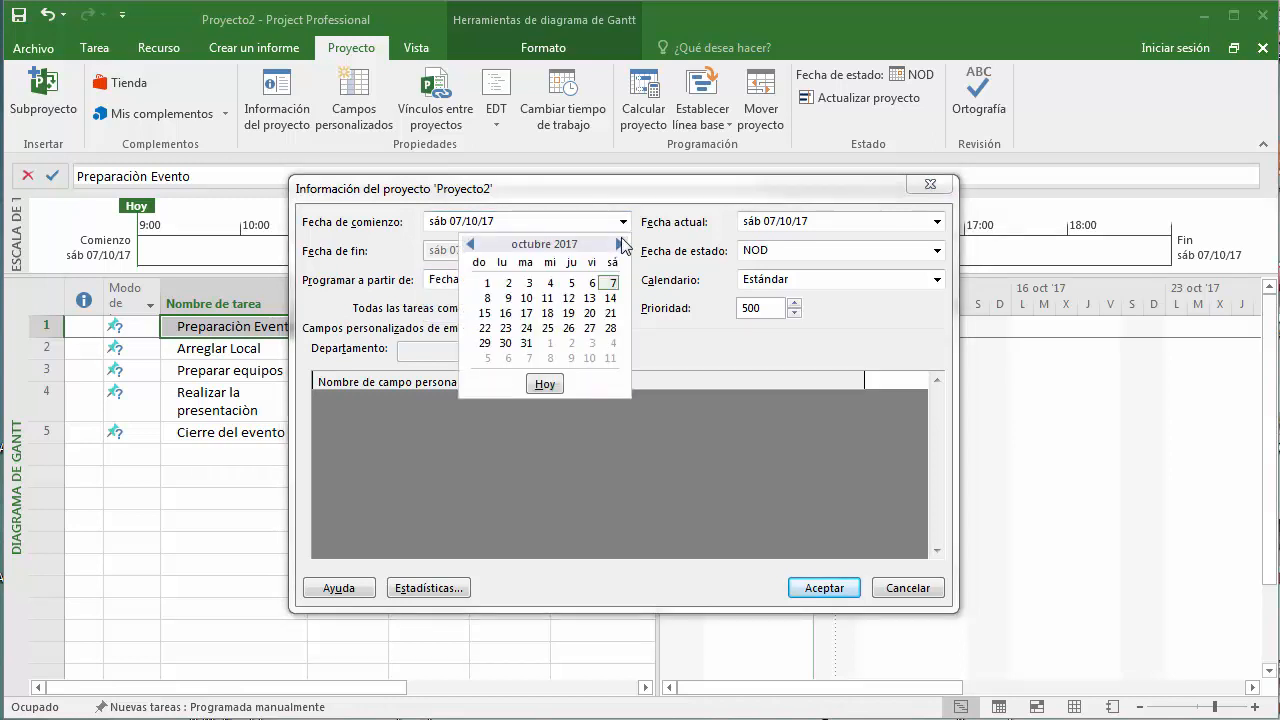
{"action": "left_click", "coordinate": [620, 244]}
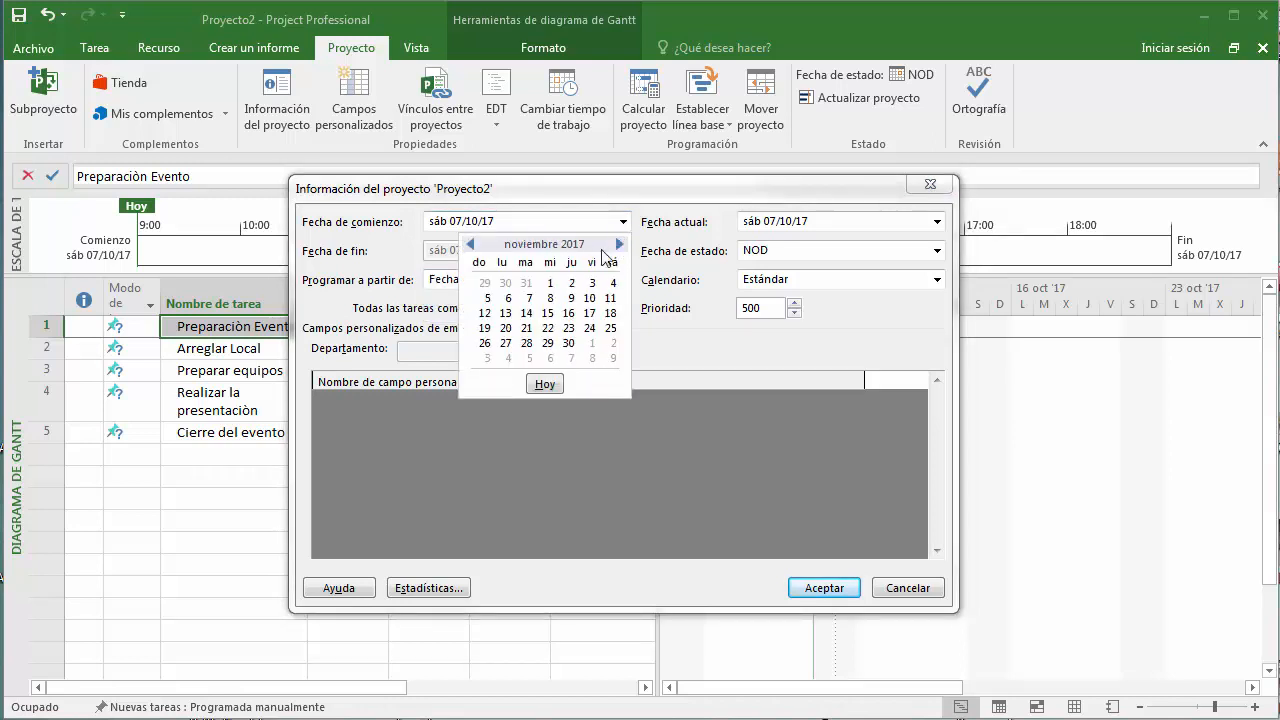
{"action": "left_click", "coordinate": [506, 299]}
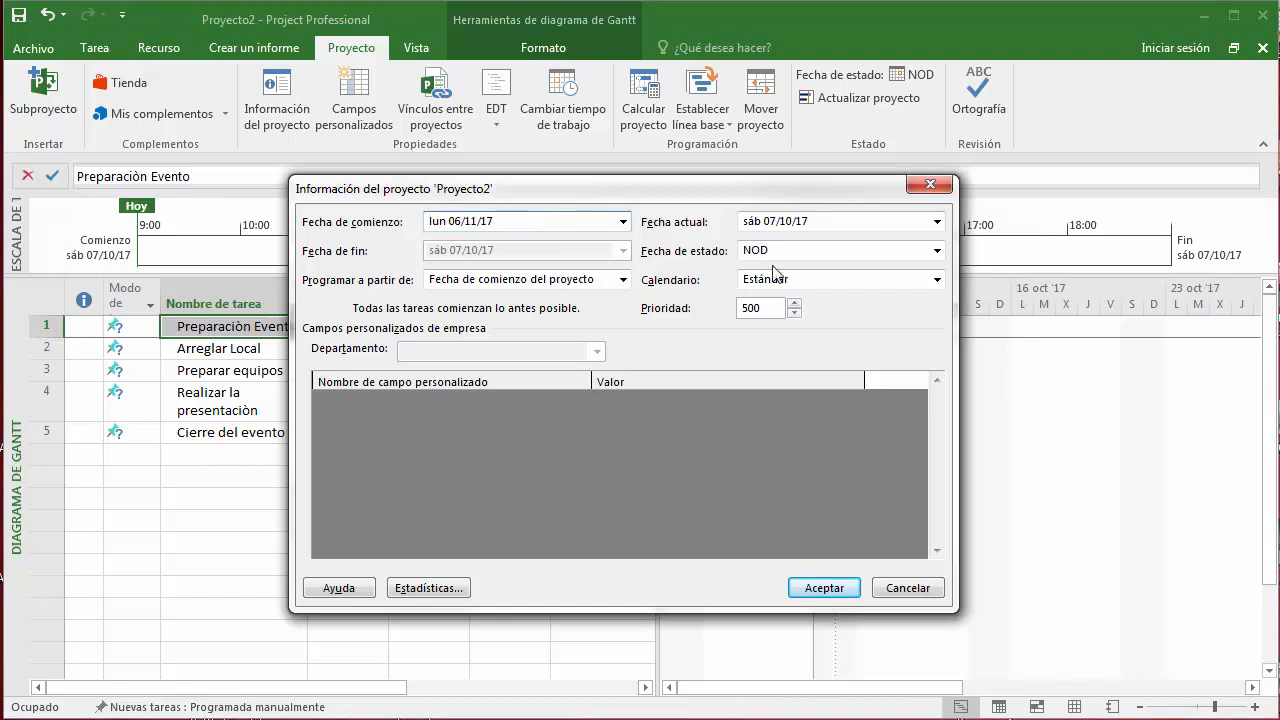
{"action": "left_click", "coordinate": [938, 281]}
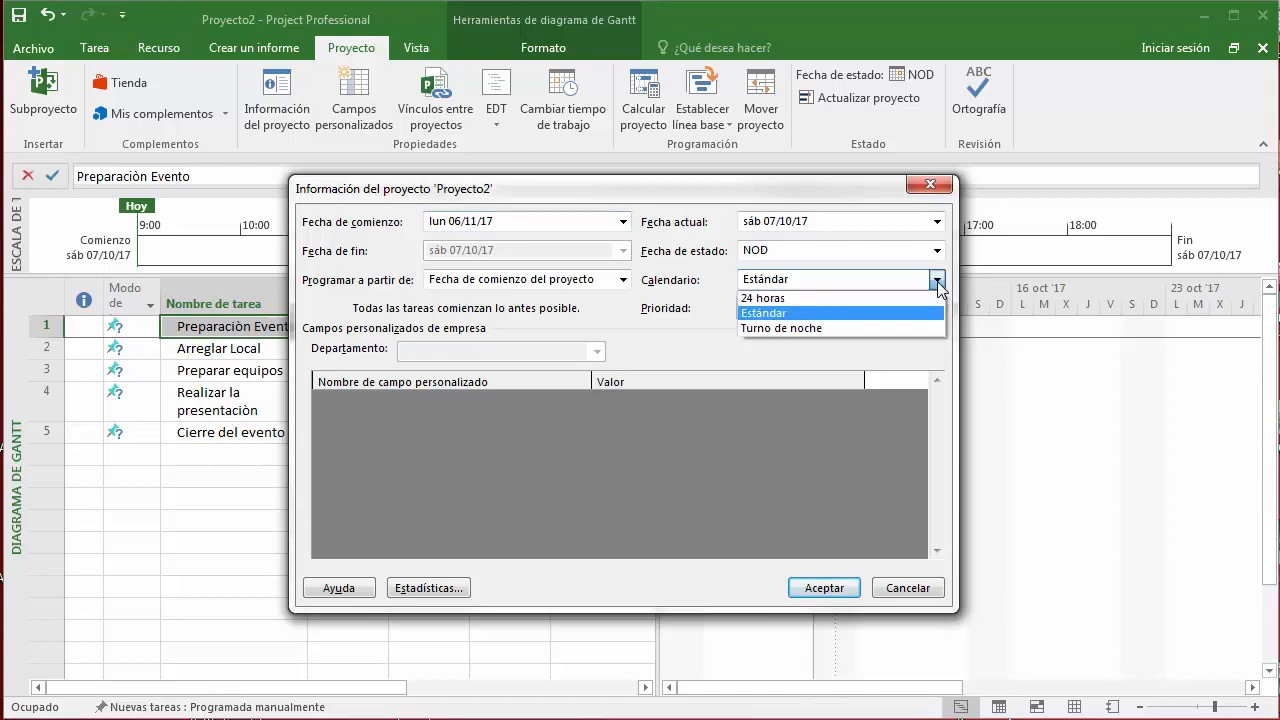
{"action": "left_click", "coordinate": [778, 316]}
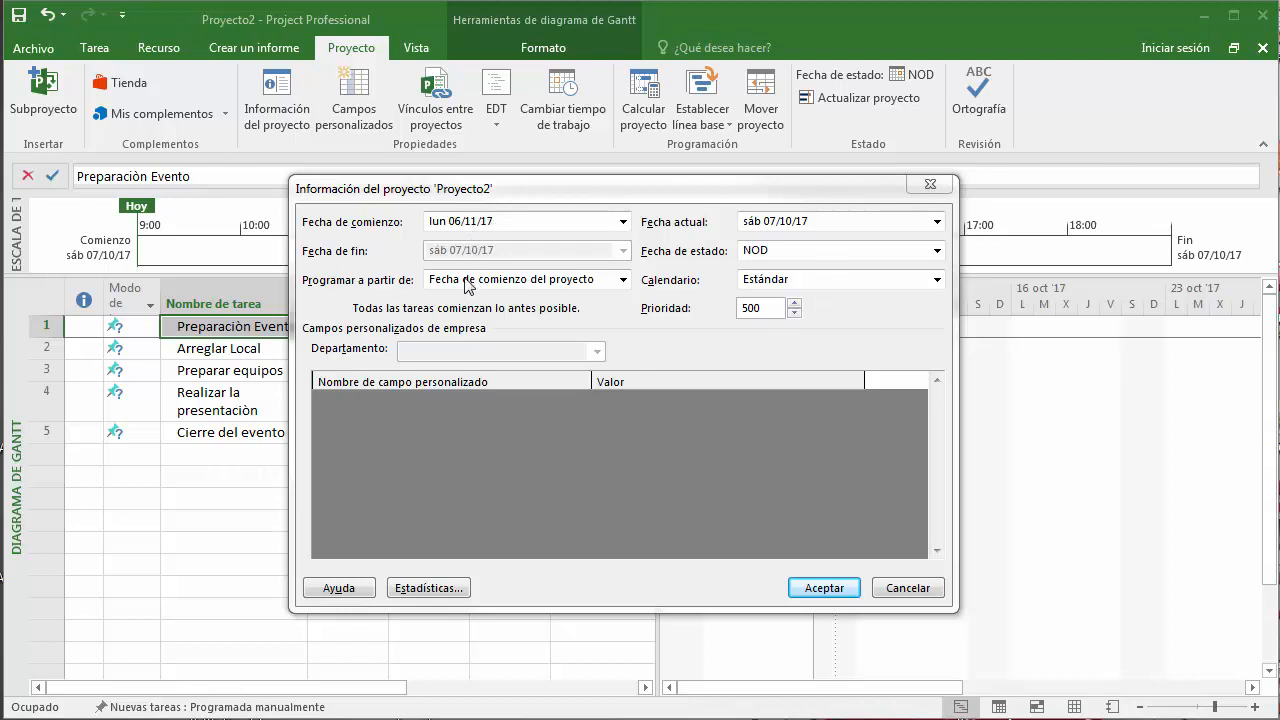
{"action": "left_click", "coordinate": [835, 592]}
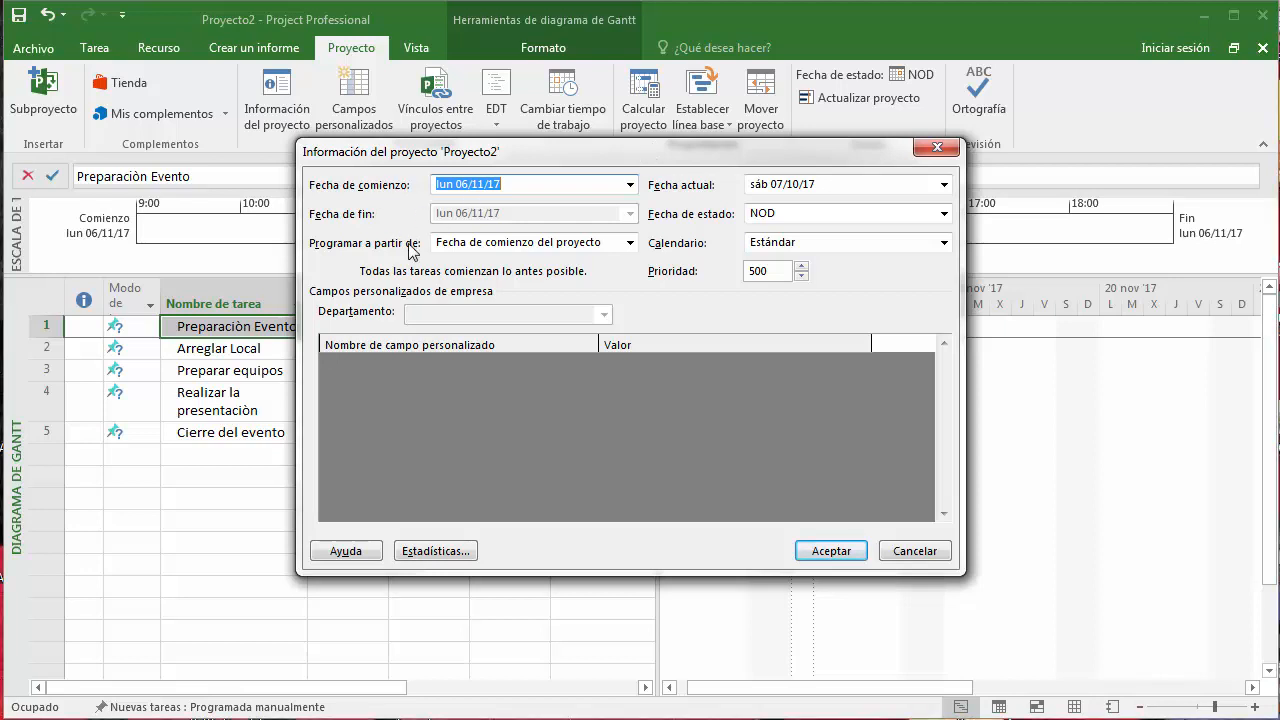
Check the base calendar choices in the reopened project information and close it.
{"action": "left_click", "coordinate": [942, 243]}
{"action": "left_click", "coordinate": [940, 246]}
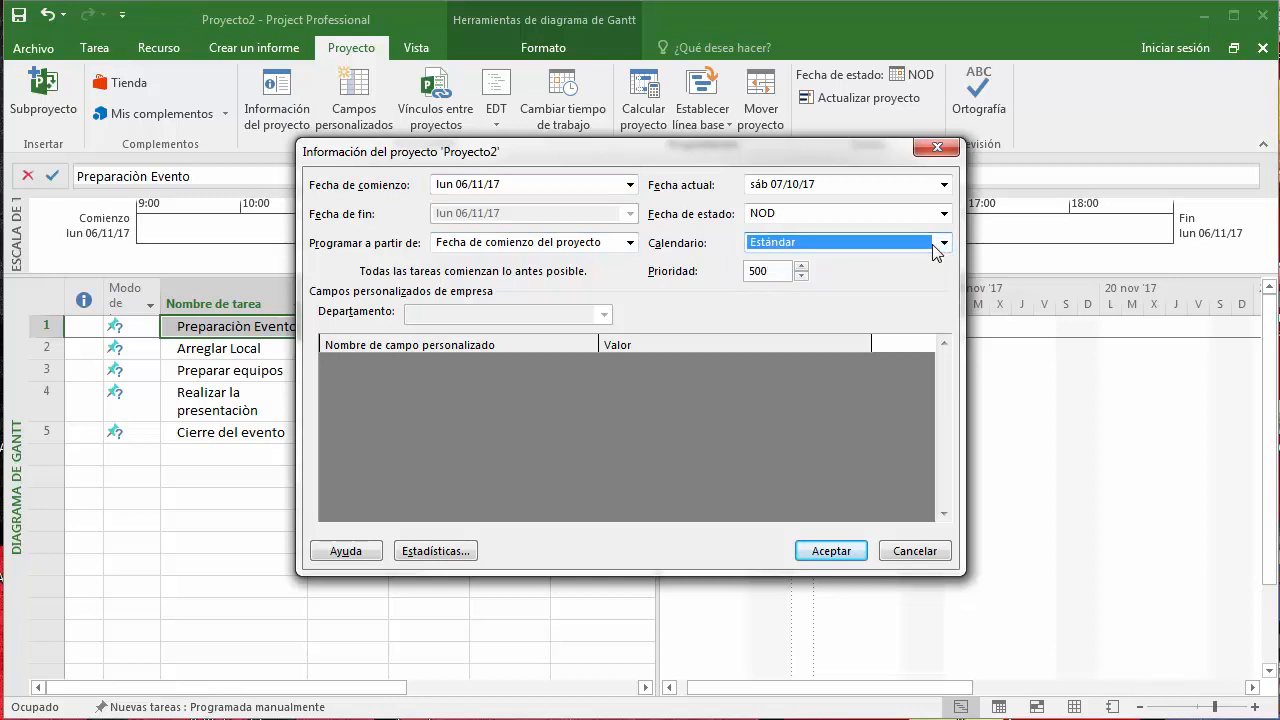
{"action": "left_click", "coordinate": [843, 555]}
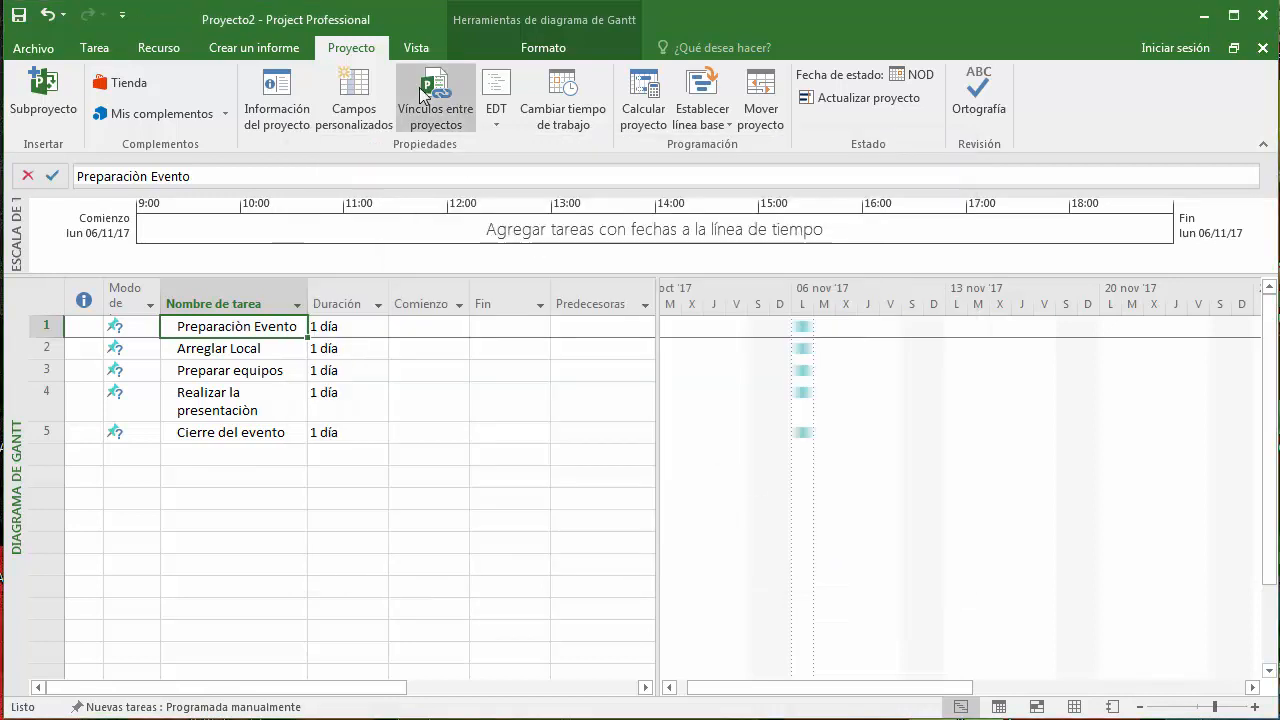
Examine the project's dates, scheduling direction and calendar settings in the file information page, and return to the Gantt chart.
{"action": "left_click", "coordinate": [42, 47]}
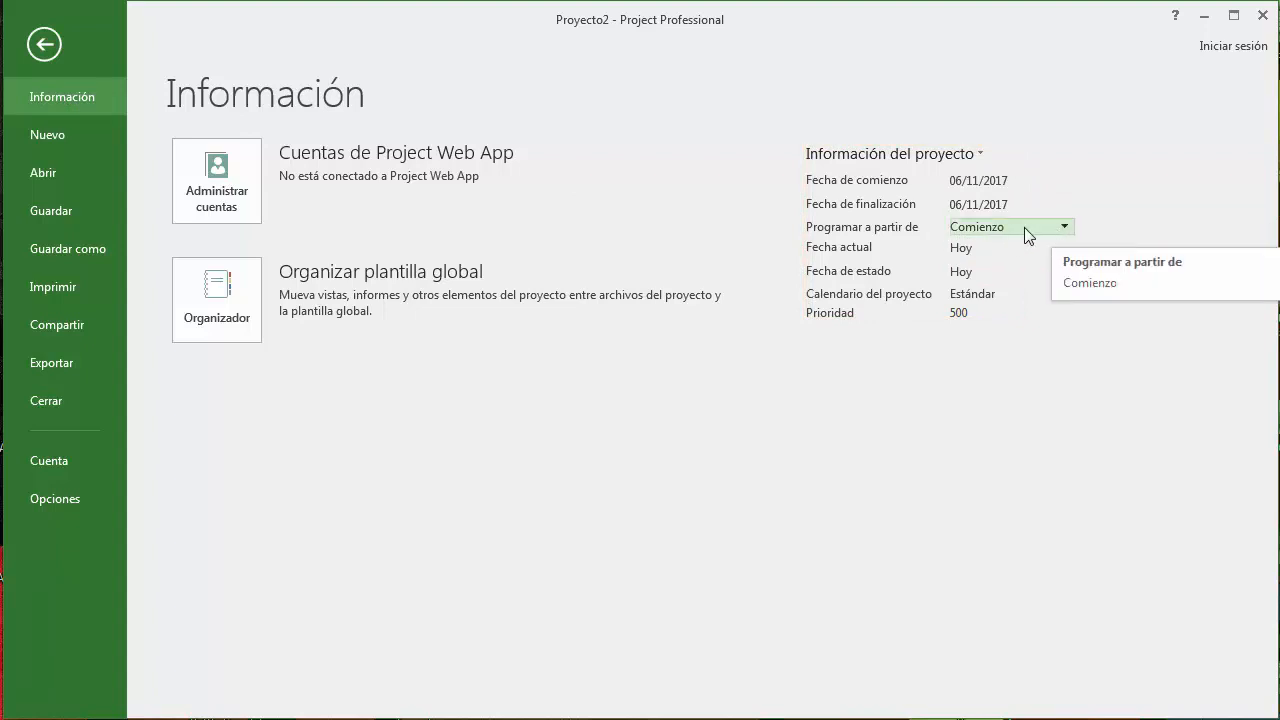
{"action": "left_click", "coordinate": [1053, 226]}
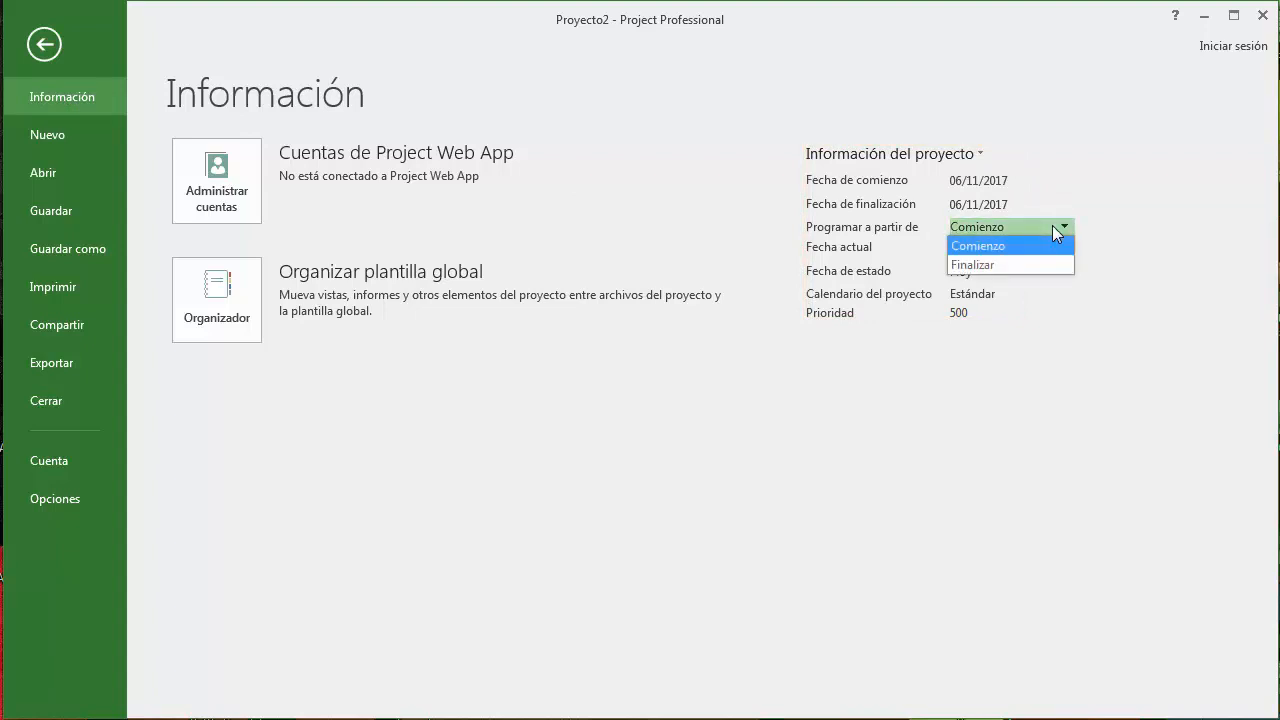
{"action": "left_click", "coordinate": [1053, 226]}
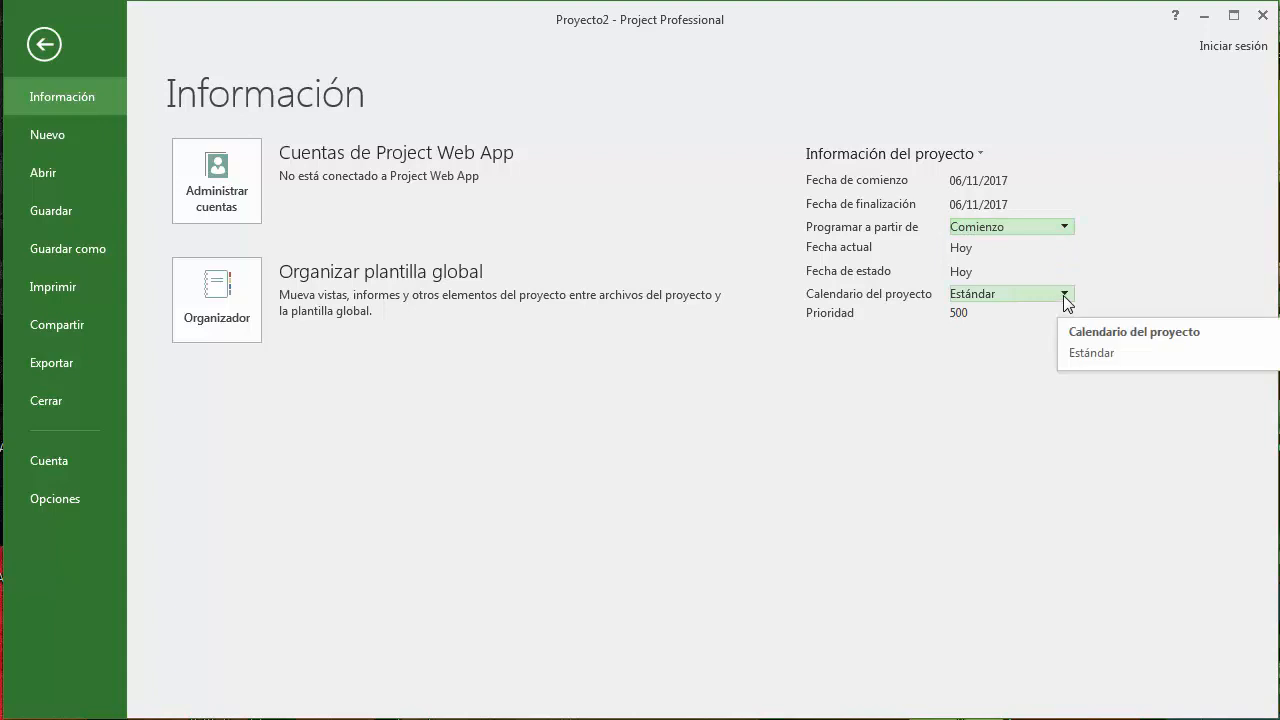
{"action": "left_click", "coordinate": [1065, 294]}
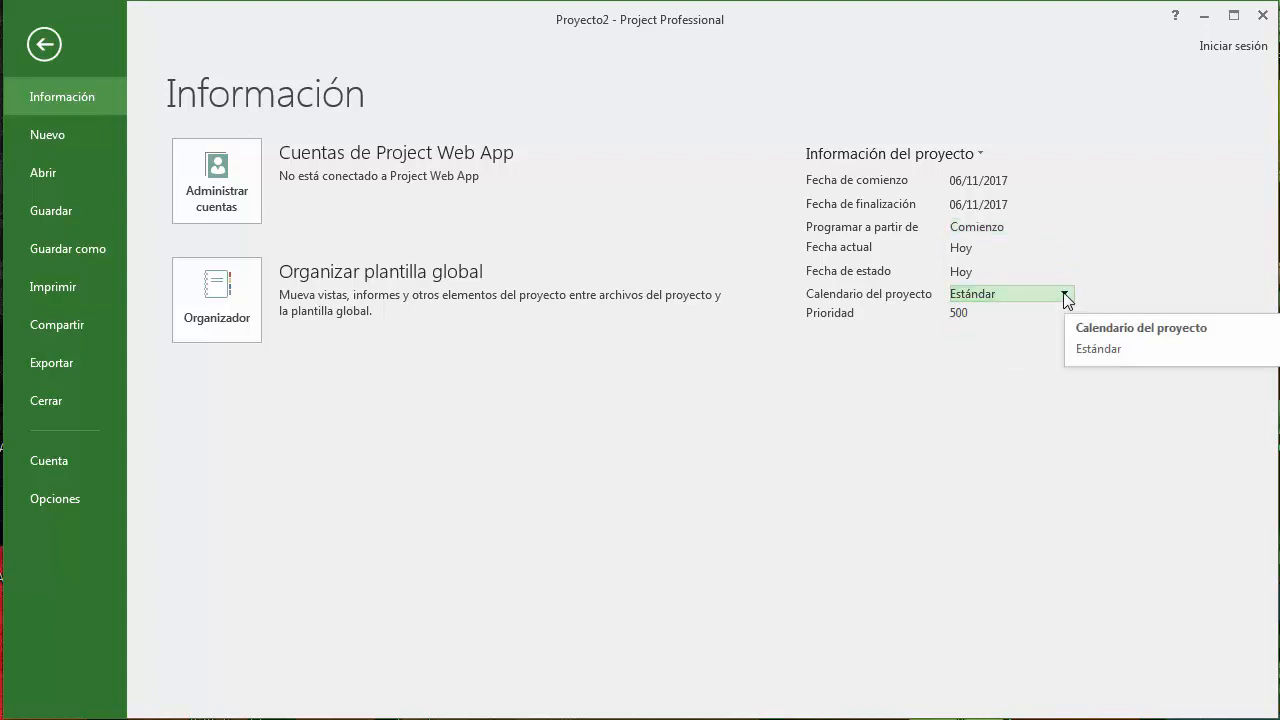
{"action": "left_click", "coordinate": [14, 50]}
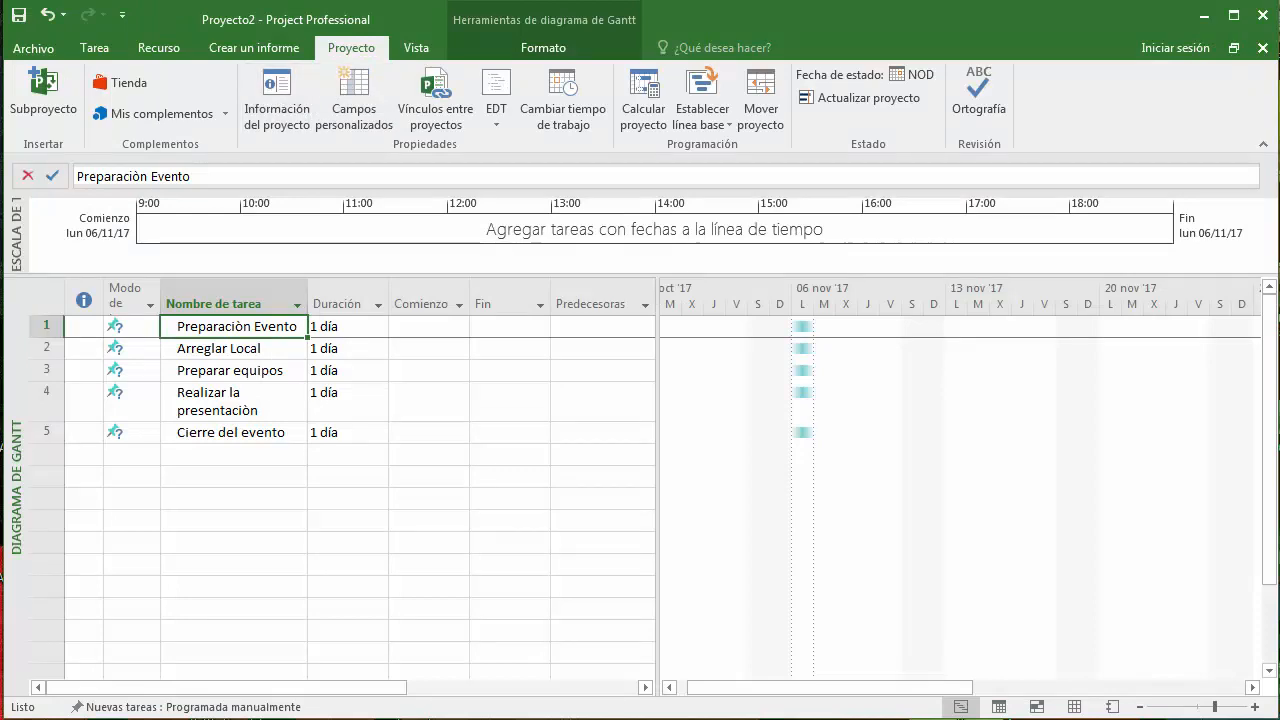